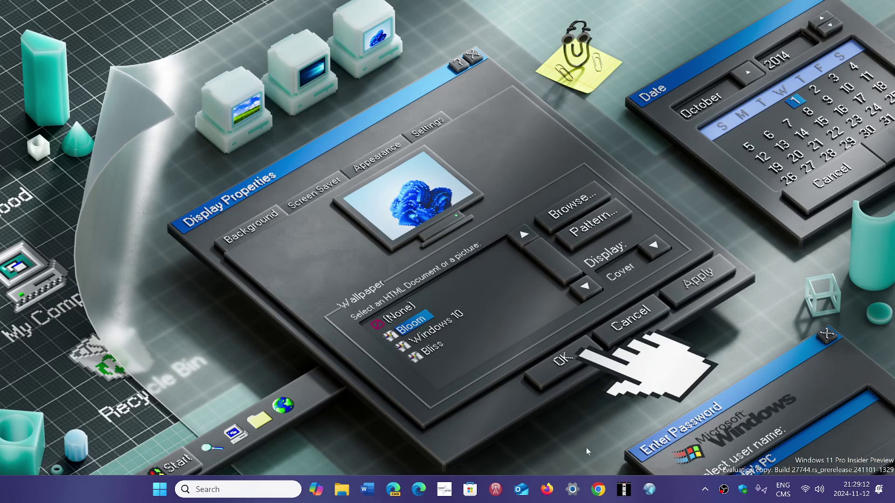
Launch Chrome and check the About page shows version 131.0.6778.70 up to date.
left_click(598, 489)
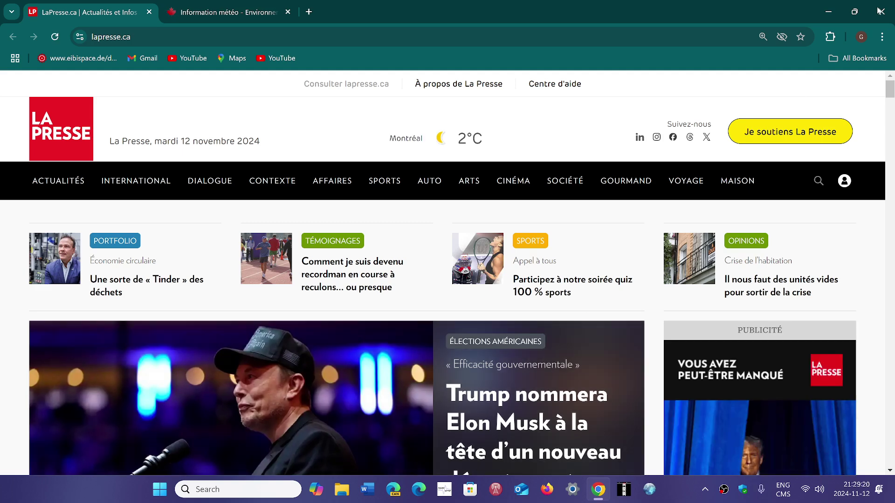
left_click(881, 37)
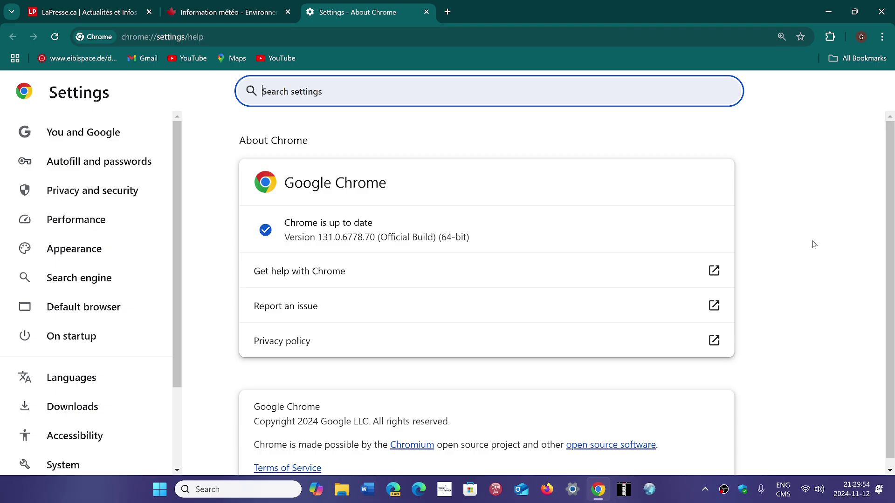
Go to Privacy and security > Security, where Safe Browsing shows Enhanced protection.
left_click(126, 190)
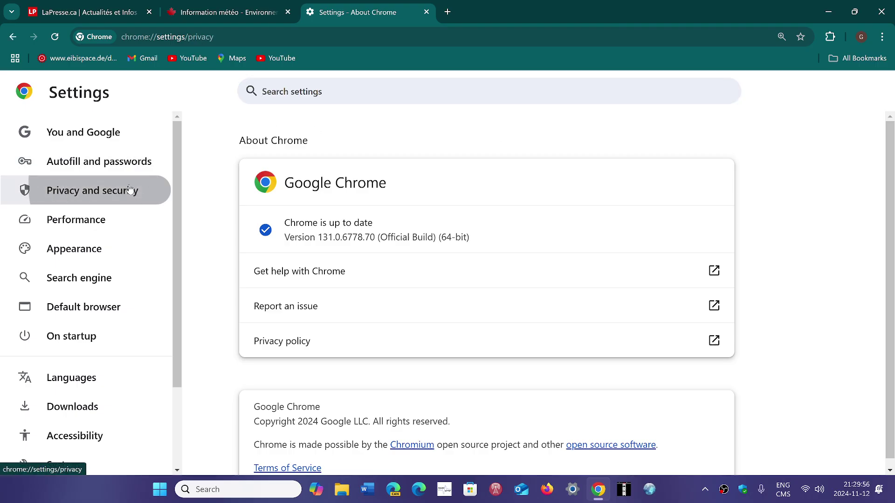
scroll(466, 255, "down", 1)
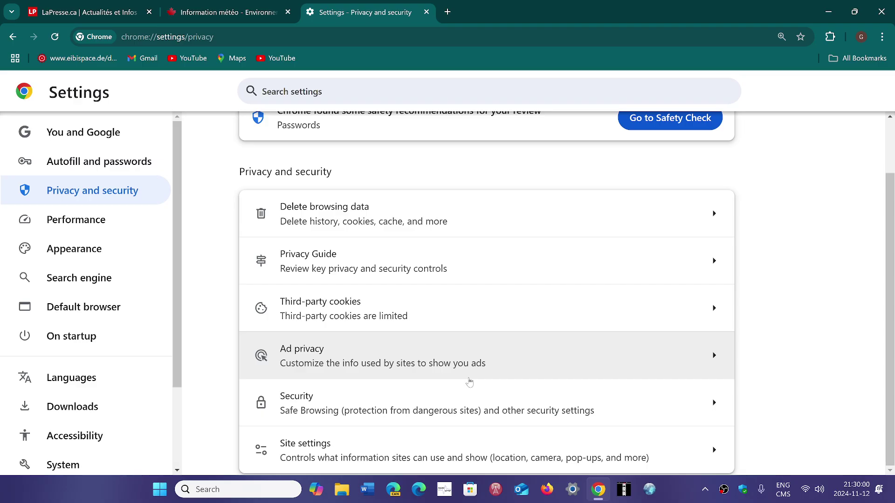
left_click(462, 405)
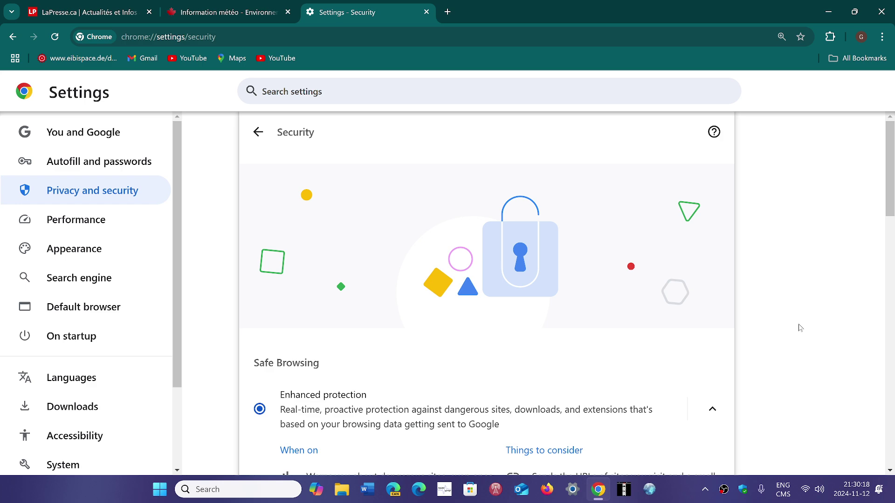
scroll(800, 327, "down", 3)
scroll(800, 328, "down", 2)
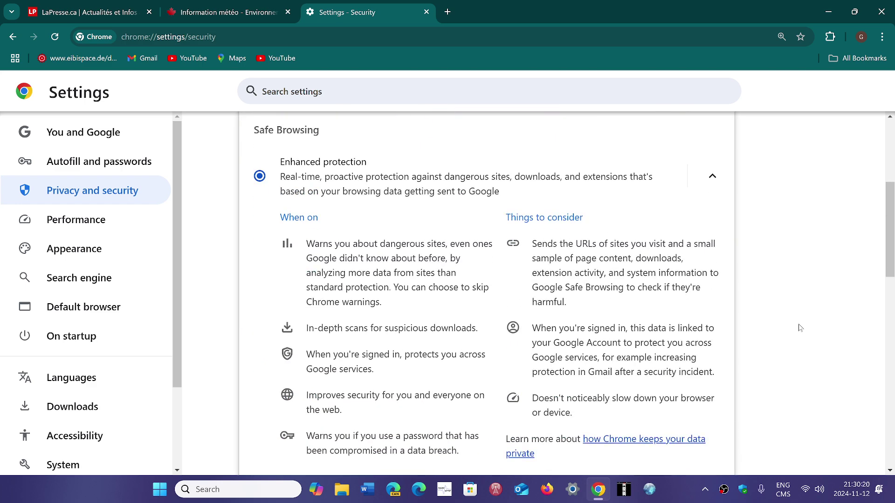
scroll(800, 328, "down", 3)
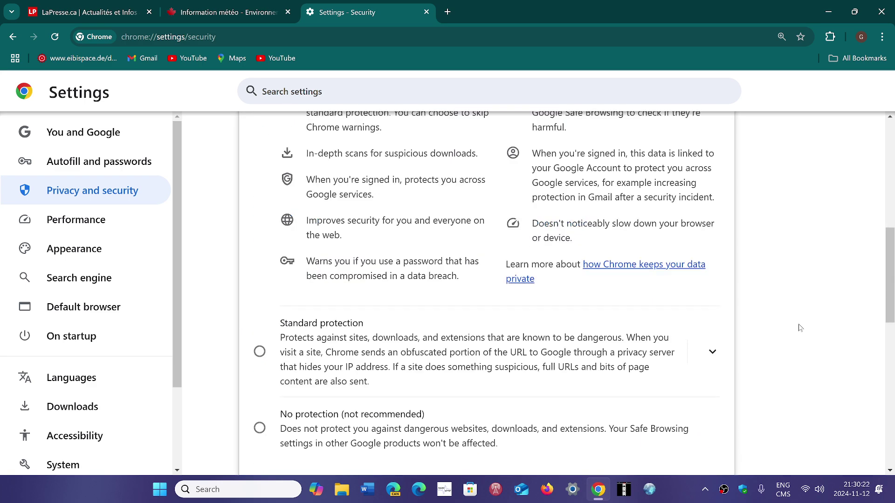
scroll(800, 327, "up", 6)
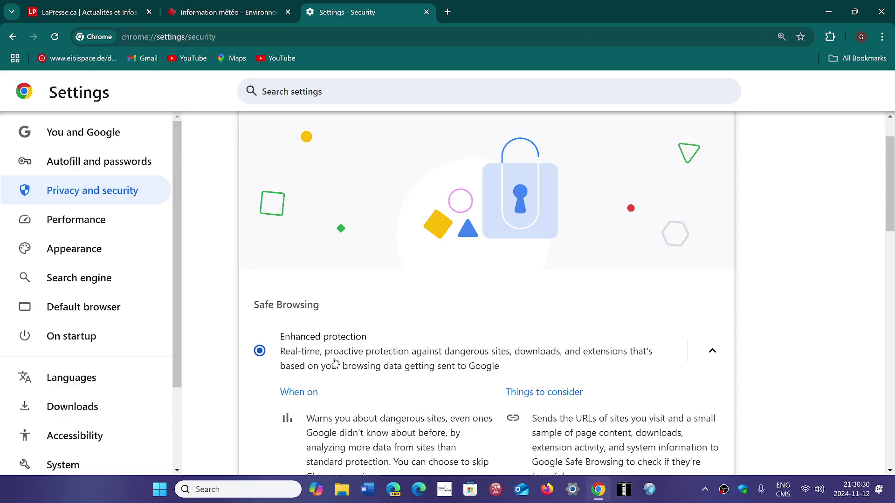
scroll(335, 361, "down", 5)
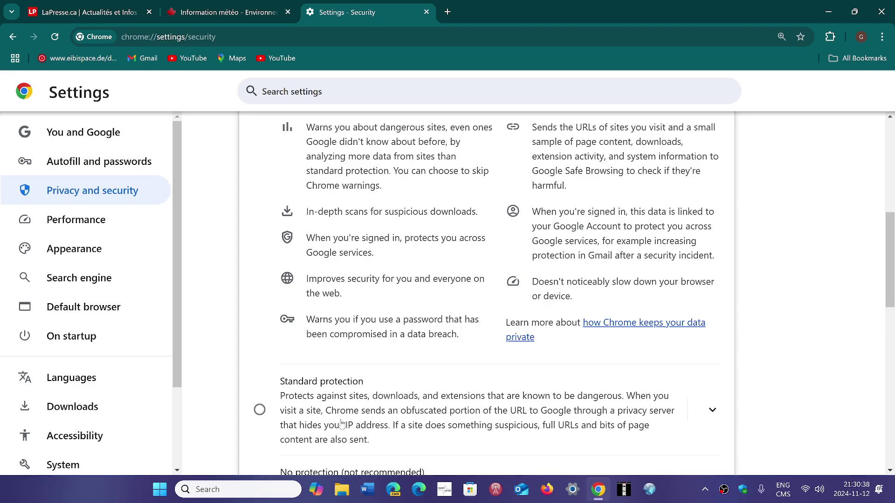
scroll(342, 424, "up", 7)
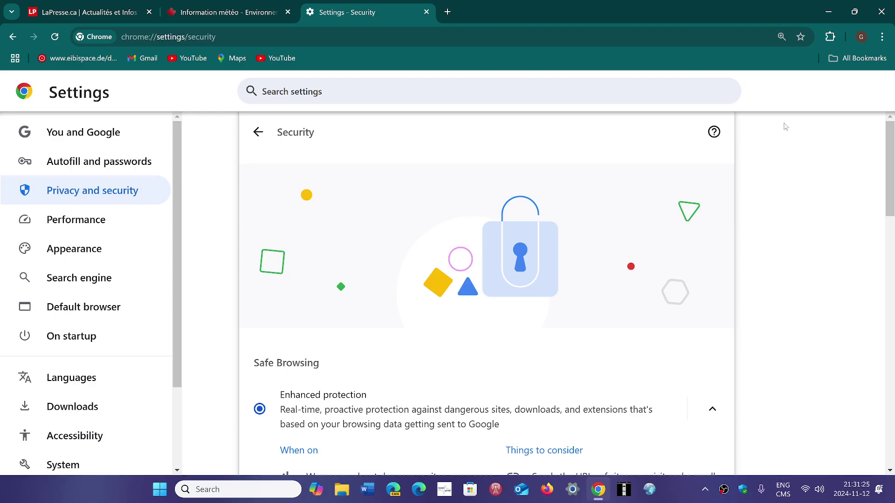
Close the Chrome window, leaving only the Windows 11 desktop visible.
left_click(883, 12)
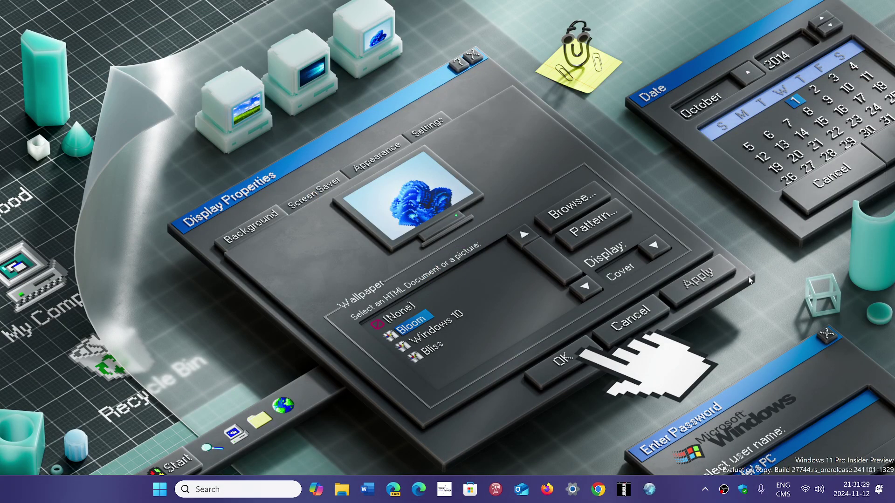